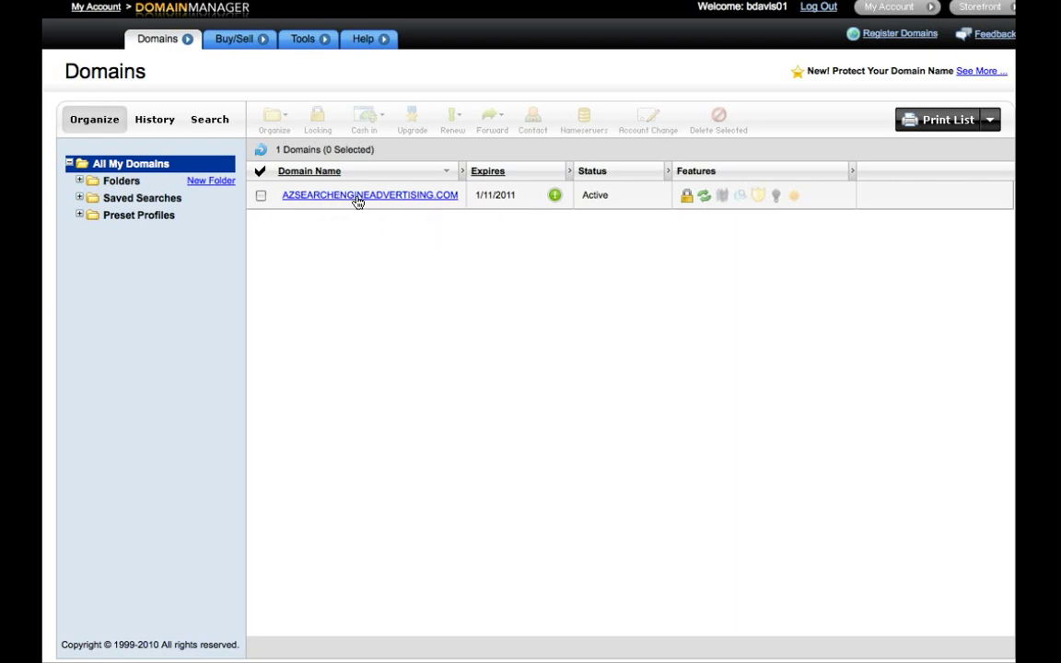
Open the AZSEARCHENGINEADVERTISING.COM details page from the Domains list
{"action": "left_click", "coordinate": [358, 198]}
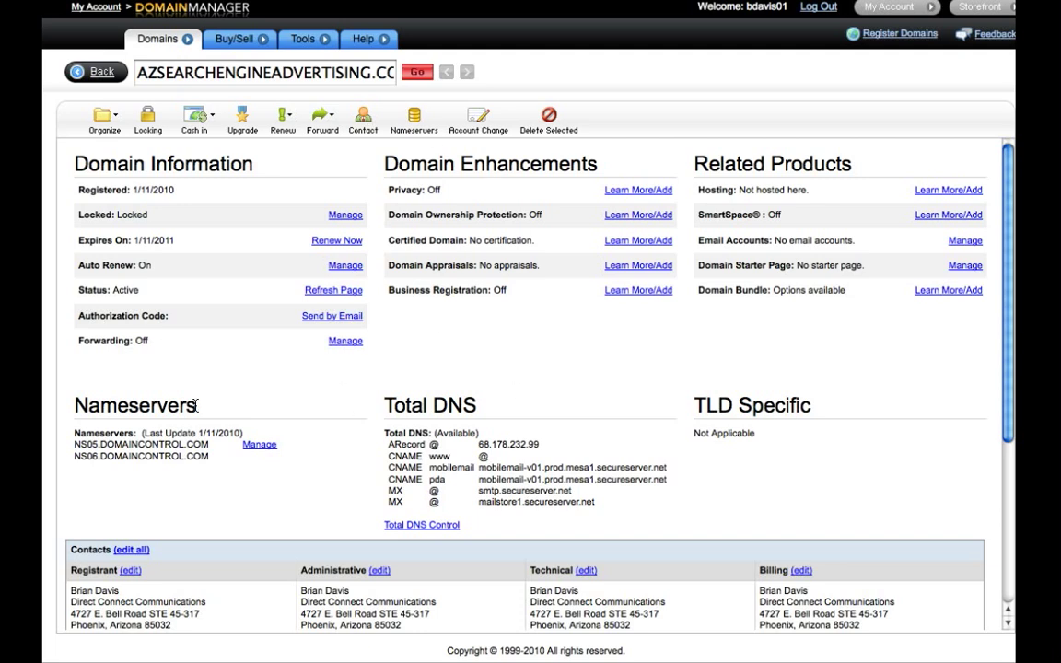
{"action": "left_click", "coordinate": [348, 342]}
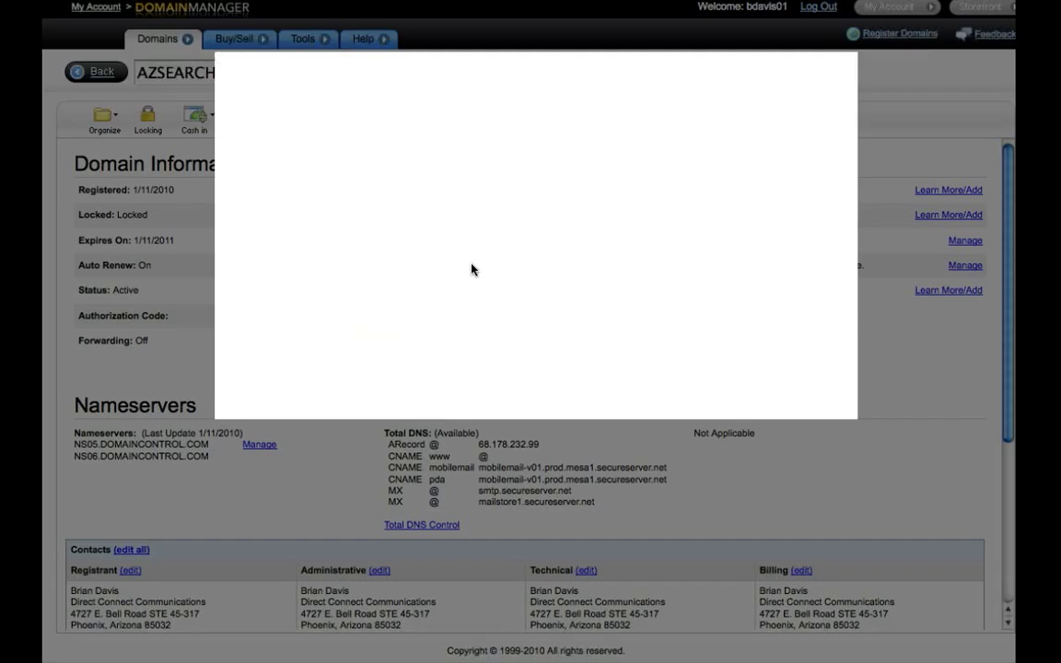
{"action": "left_click", "coordinate": [364, 218]}
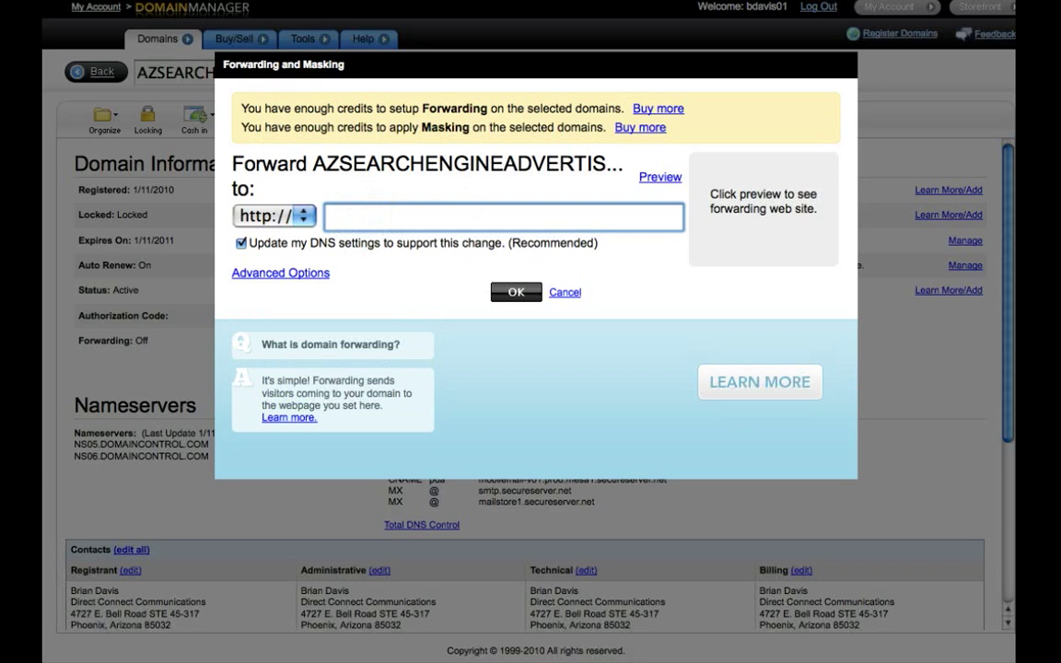
{"action": "type", "text": "www.direct"}
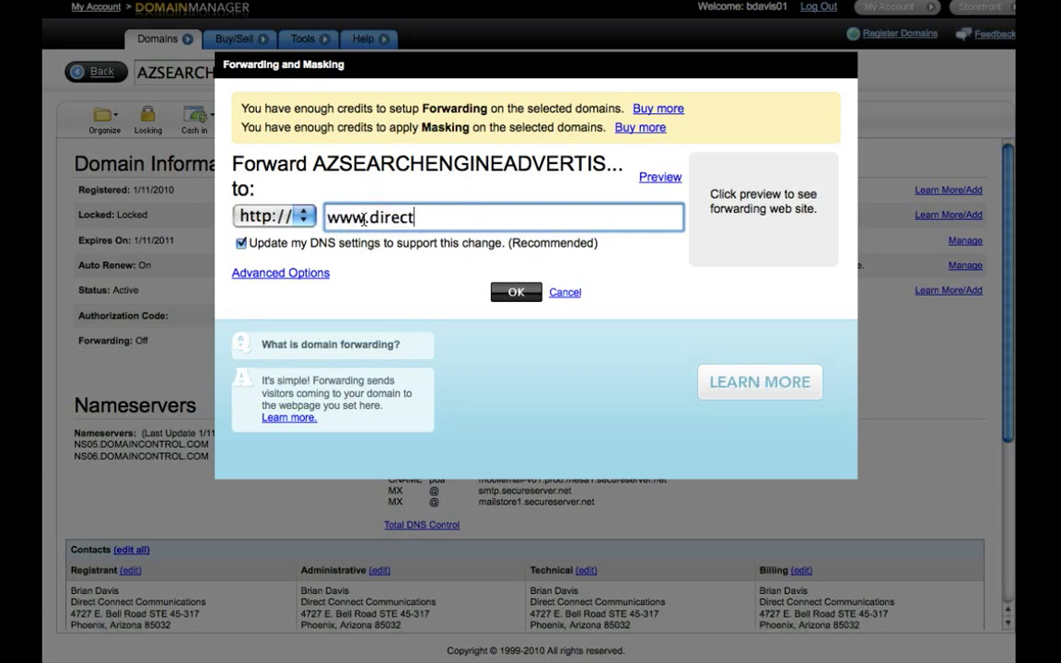
{"action": "type", "text": "conenc"}
{"action": "type", "text": "tcommunic"}
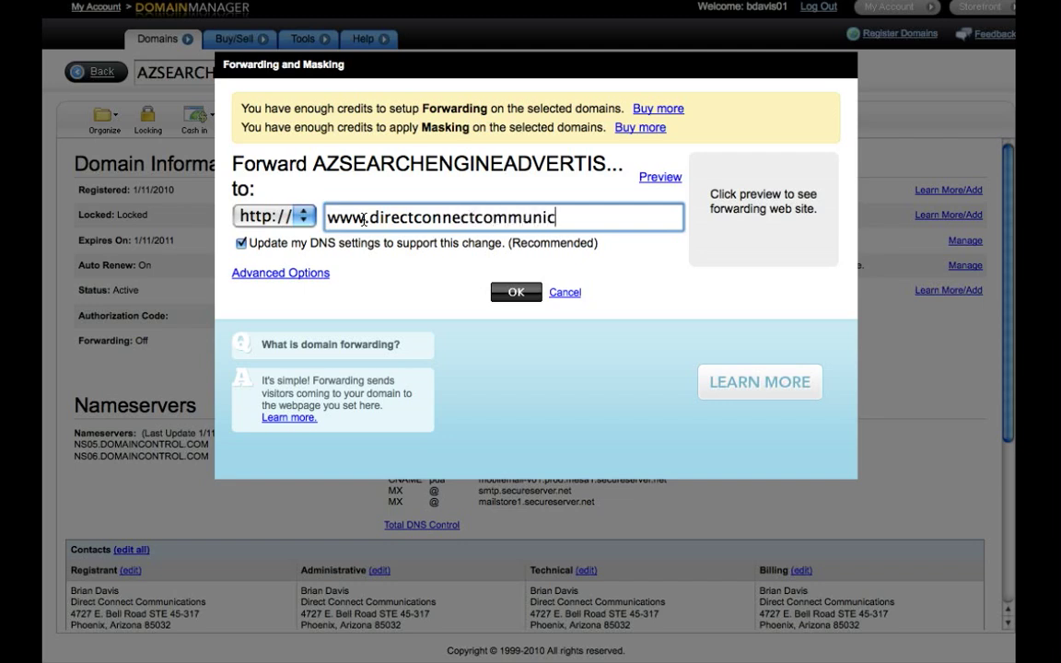
{"action": "type", "text": "ations.com"}
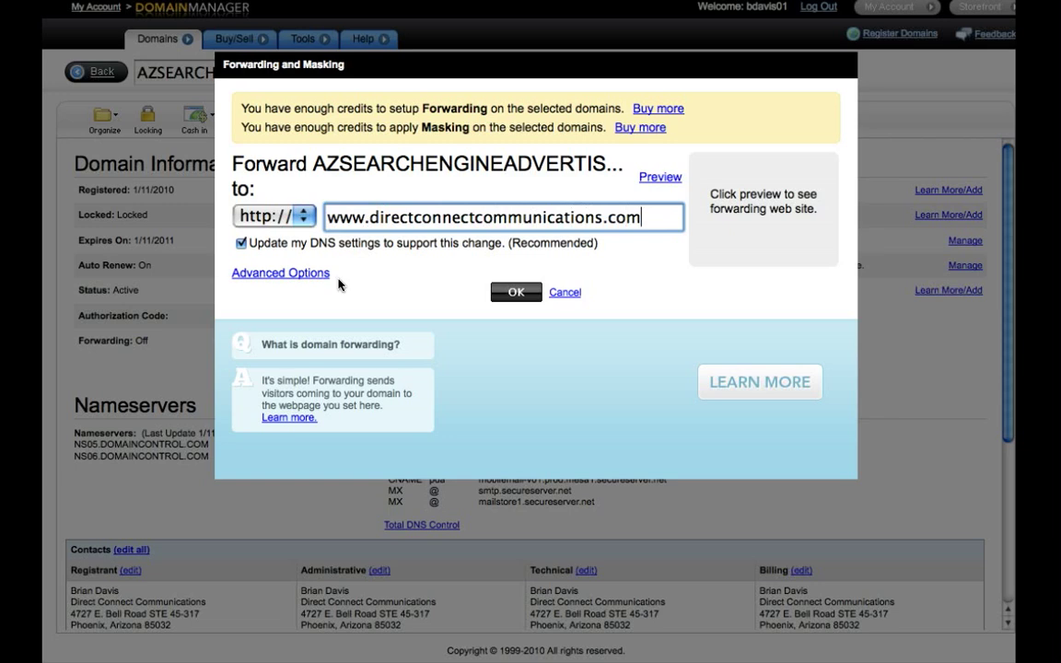
Under Advanced Options, choose Forward with Masking to reveal the title, description and keywords fields
{"action": "left_click", "coordinate": [291, 276]}
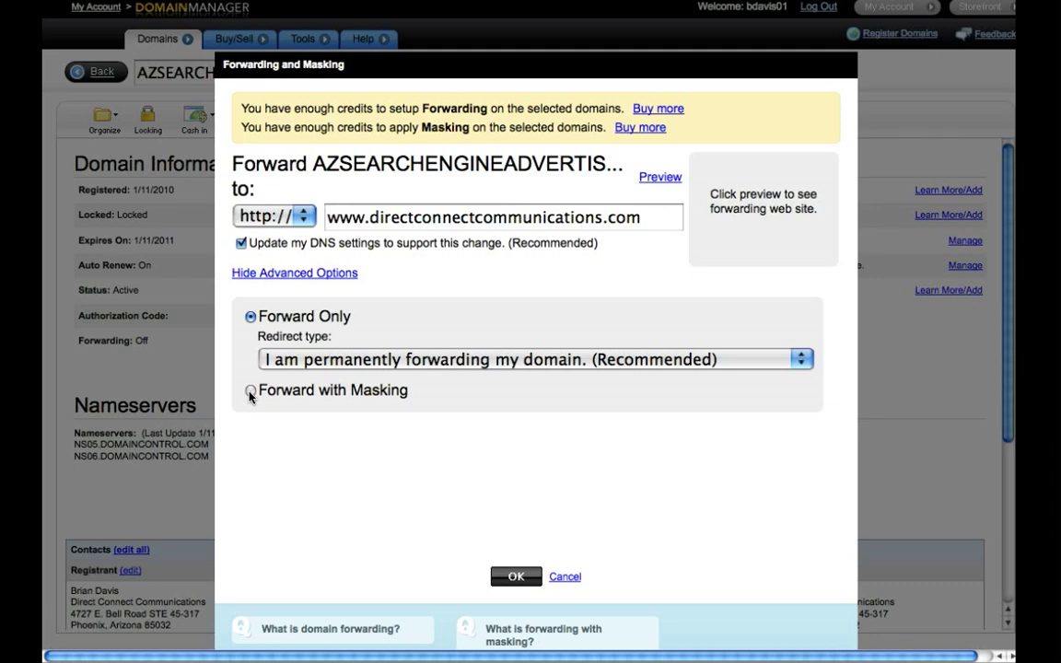
{"action": "left_click", "coordinate": [250, 392]}
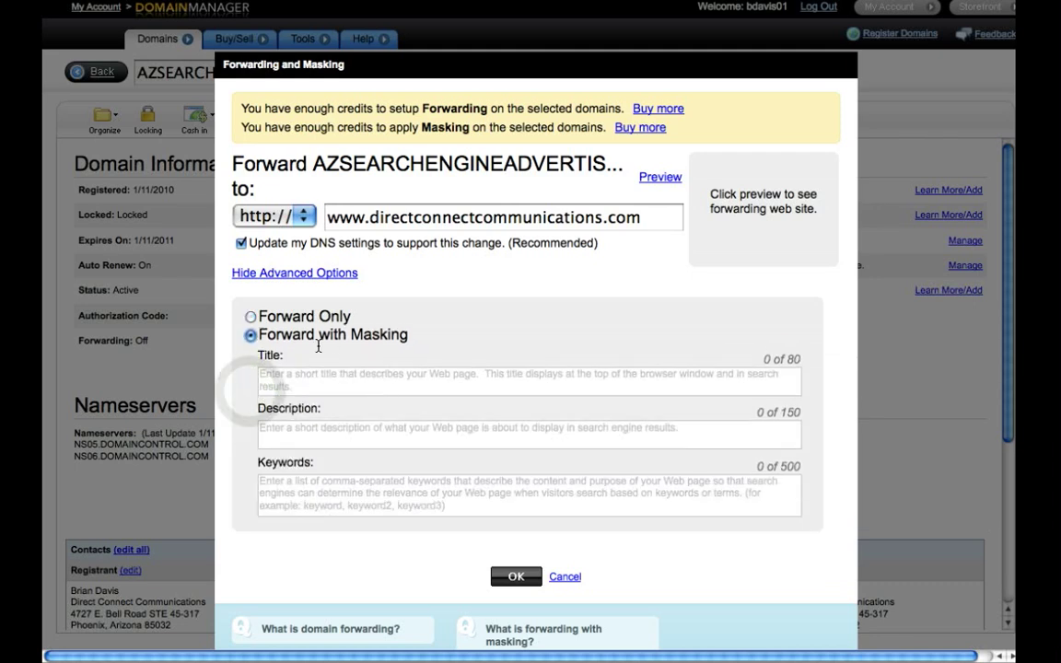
{"action": "left_click", "coordinate": [325, 387]}
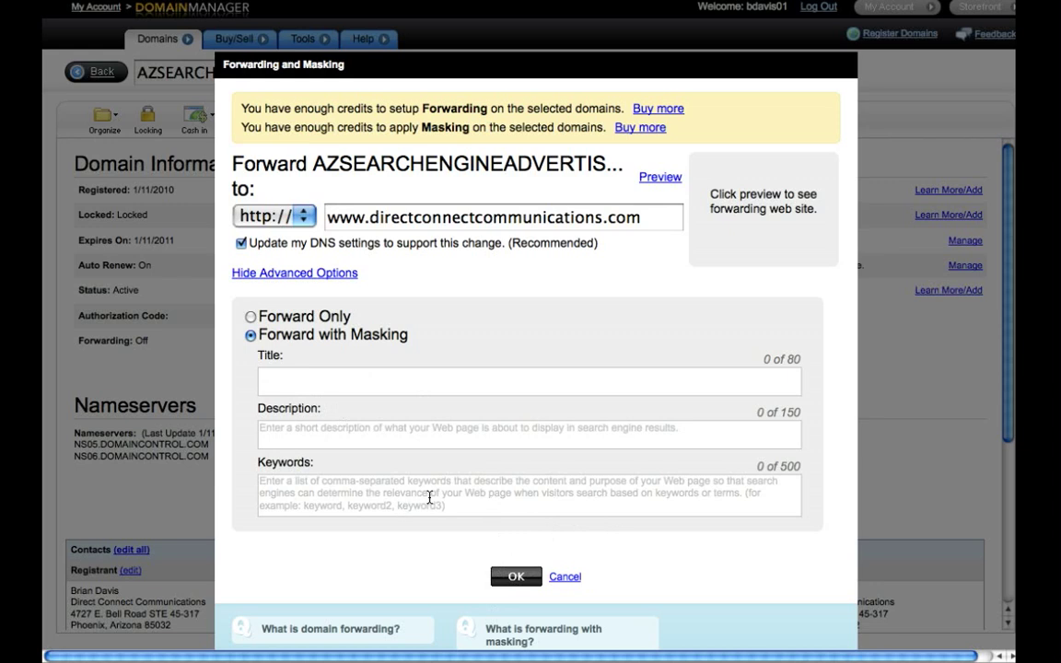
{"action": "left_click", "coordinate": [510, 497]}
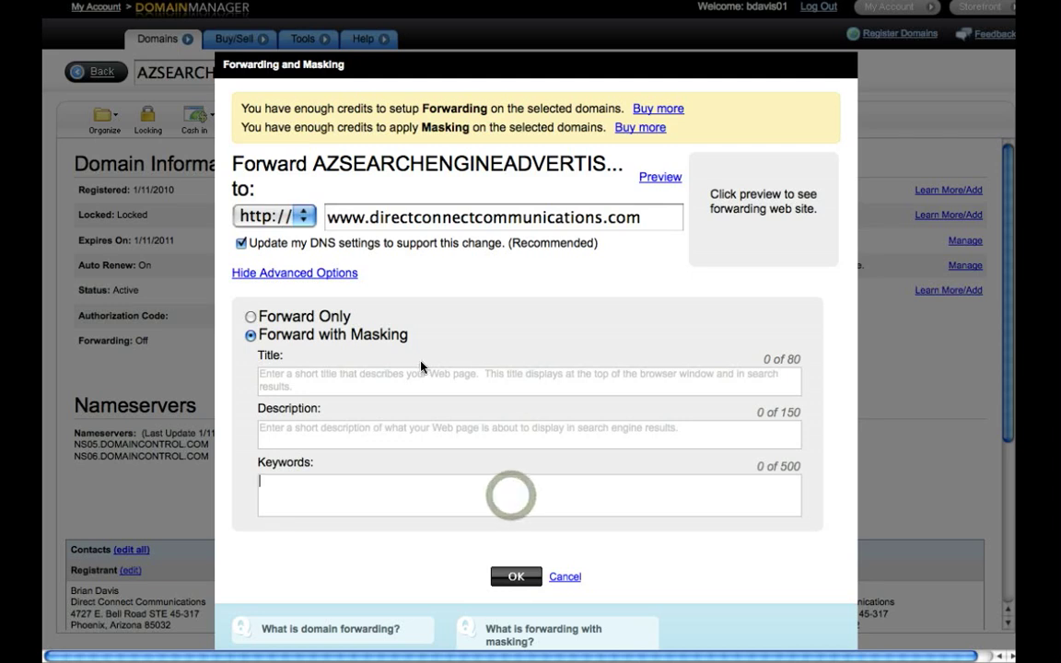
Enter 'AZ Search Engine Advertising' as the masked page title, fixing the typo
{"action": "left_click", "coordinate": [374, 381]}
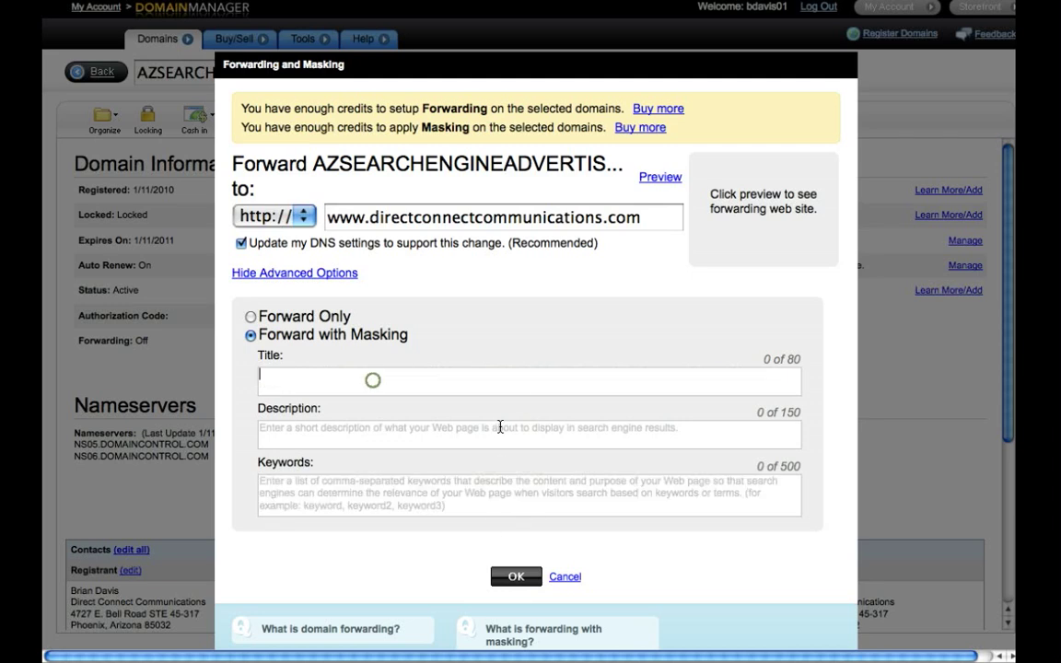
{"action": "left_click", "coordinate": [381, 433]}
{"action": "left_click", "coordinate": [395, 497]}
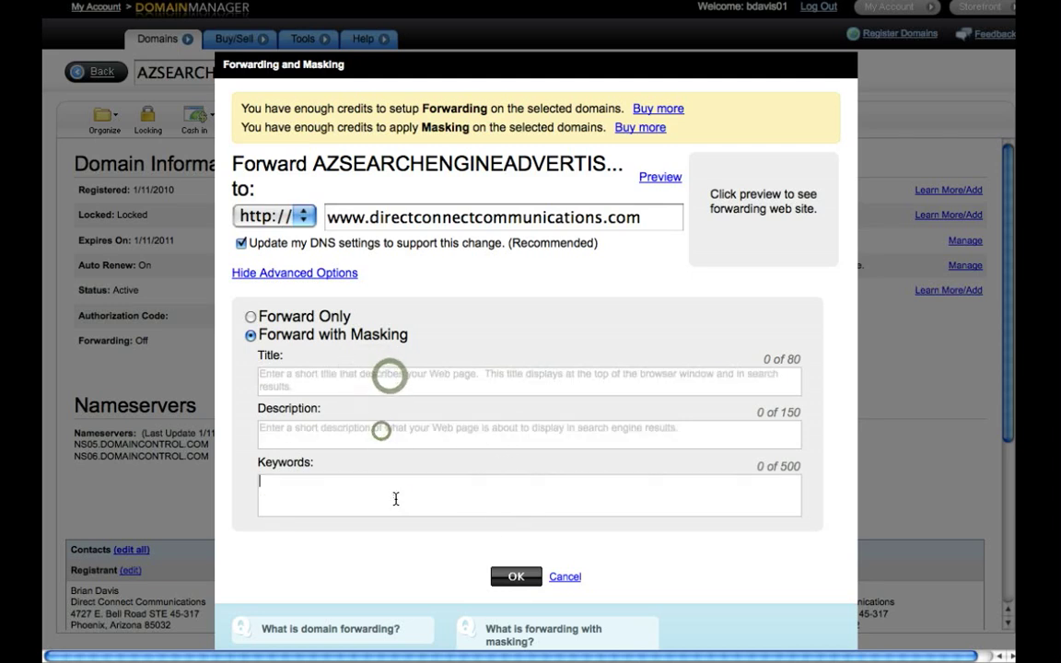
{"action": "left_click", "coordinate": [391, 385]}
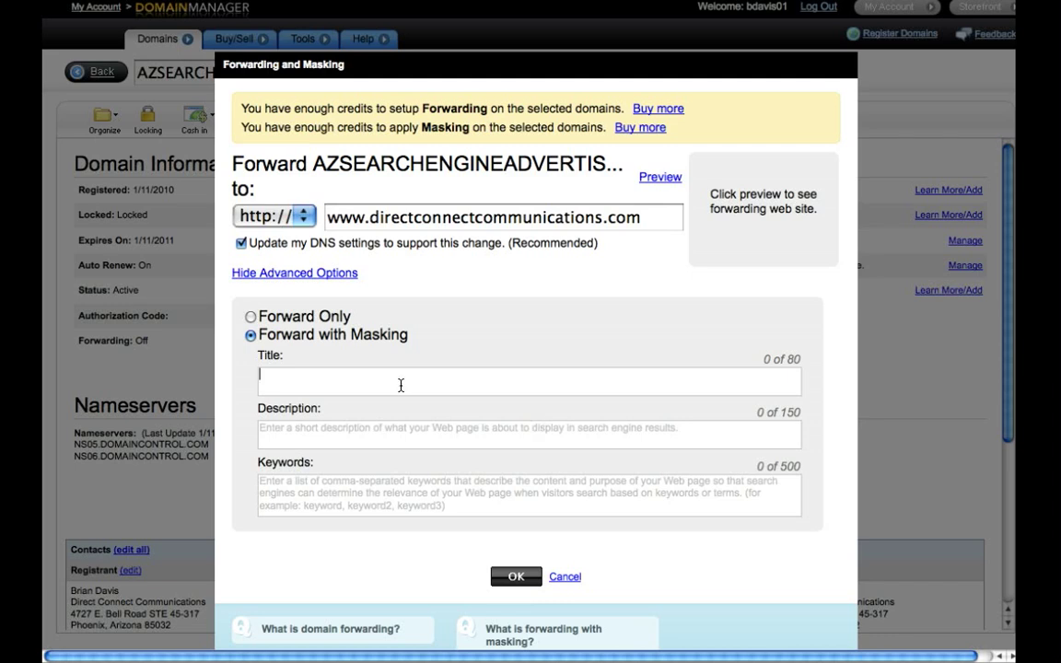
{"action": "type", "text": "AZ"}
{"action": "type", "text": " Search Eng"}
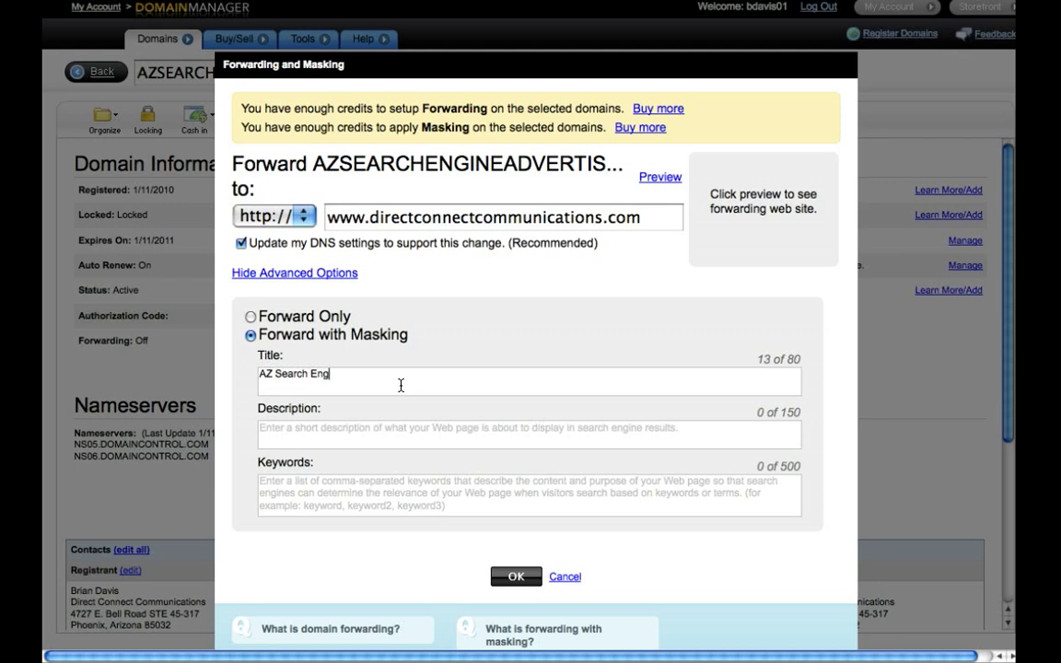
{"action": "type", "text": "ine Adverti"}
{"action": "key", "text": "BackSpace"}
{"action": "type", "text": "ising"}
{"action": "left_click", "coordinate": [376, 433]}
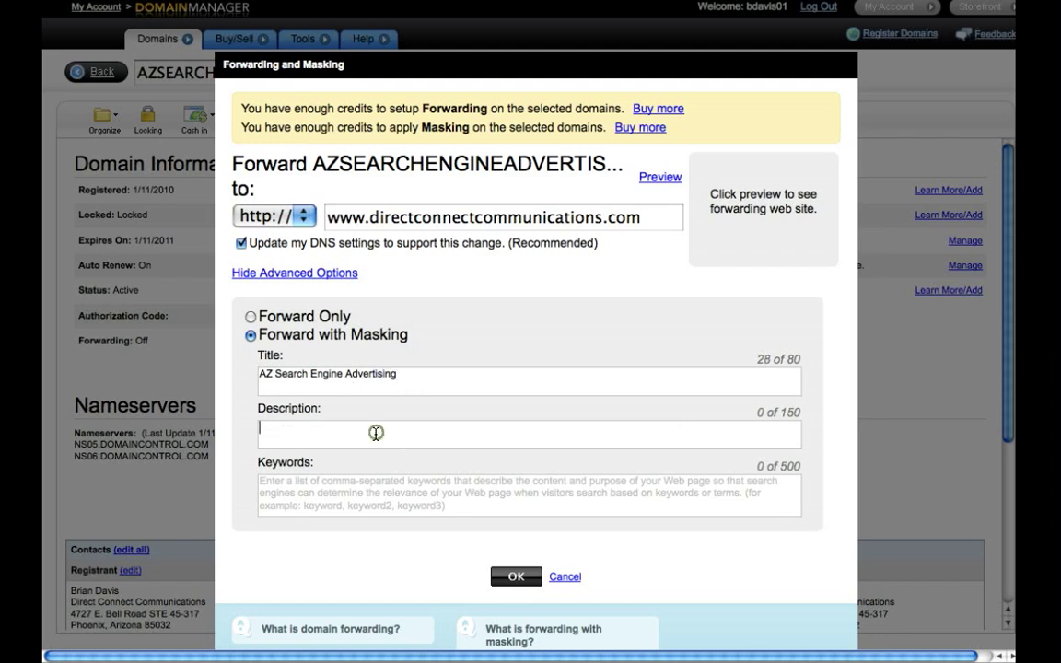
Start the description with 'Search Engine Advertising, Marketing, Internet Advertisers in Arizona', correcting typos
{"action": "left_click", "coordinate": [411, 378]}
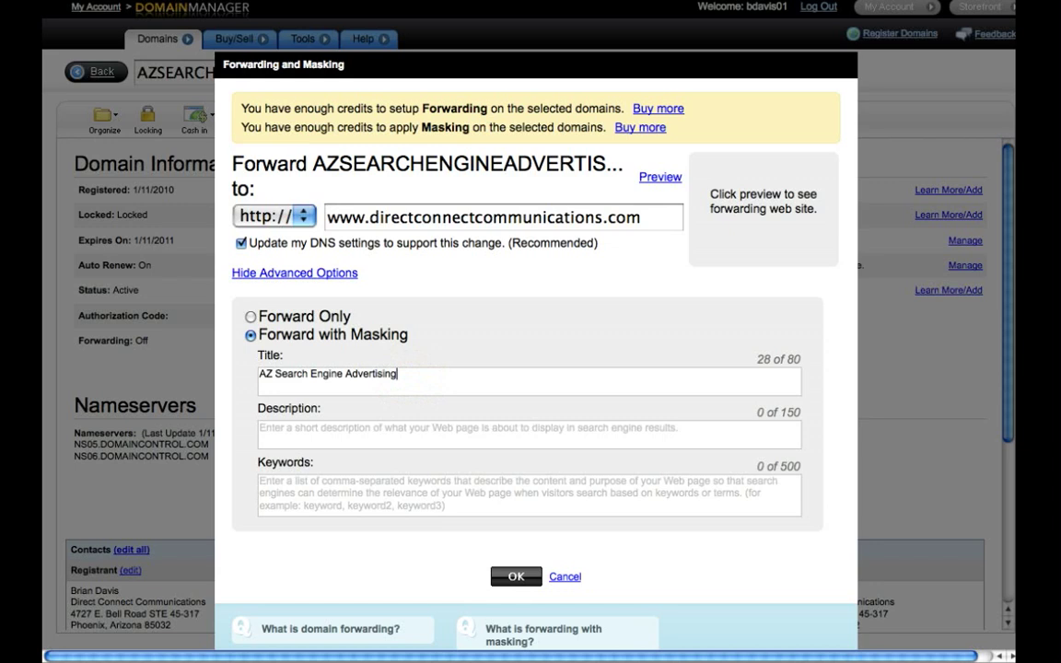
{"action": "left_click", "coordinate": [365, 435]}
{"action": "type", "text": "S"}
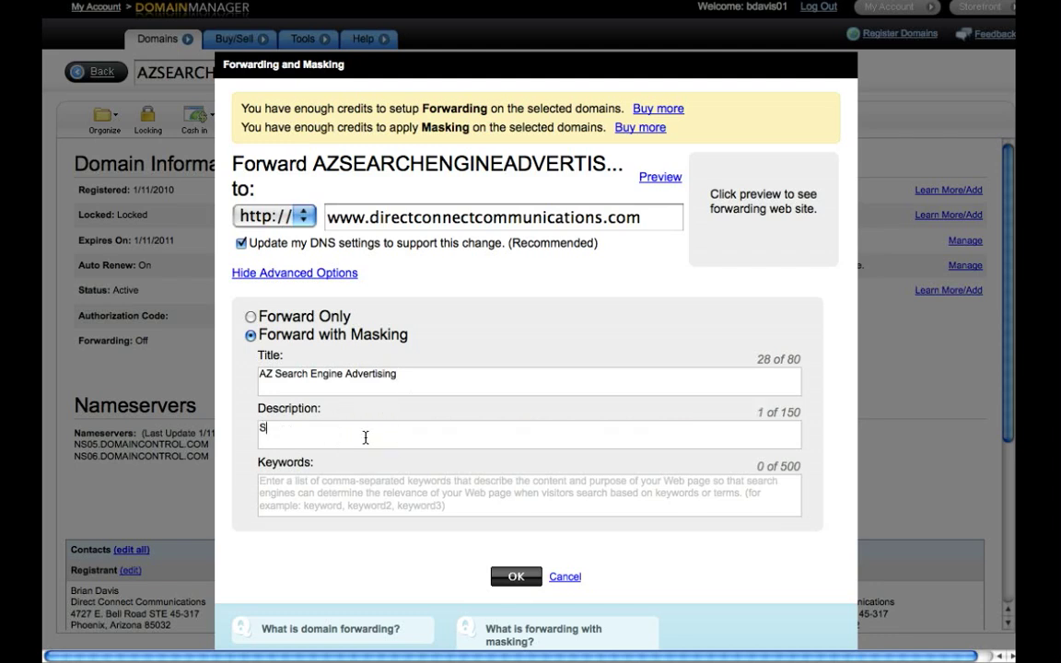
{"action": "type", "text": "earcheing"}
{"action": "key", "text": "BackSpace"}
{"action": "key", "text": "BackSpace"}
{"action": "key", "text": "BackSpace"}
{"action": "key", "text": "BackSpace"}
{"action": "type", "text": "Engine Adv"}
{"action": "type", "text": "erti"}
{"action": "key", "text": "BackSpace"}
{"action": "key", "text": "BackSpace"}
{"action": "key", "text": "BackSpace"}
{"action": "type", "text": "rtising,"}
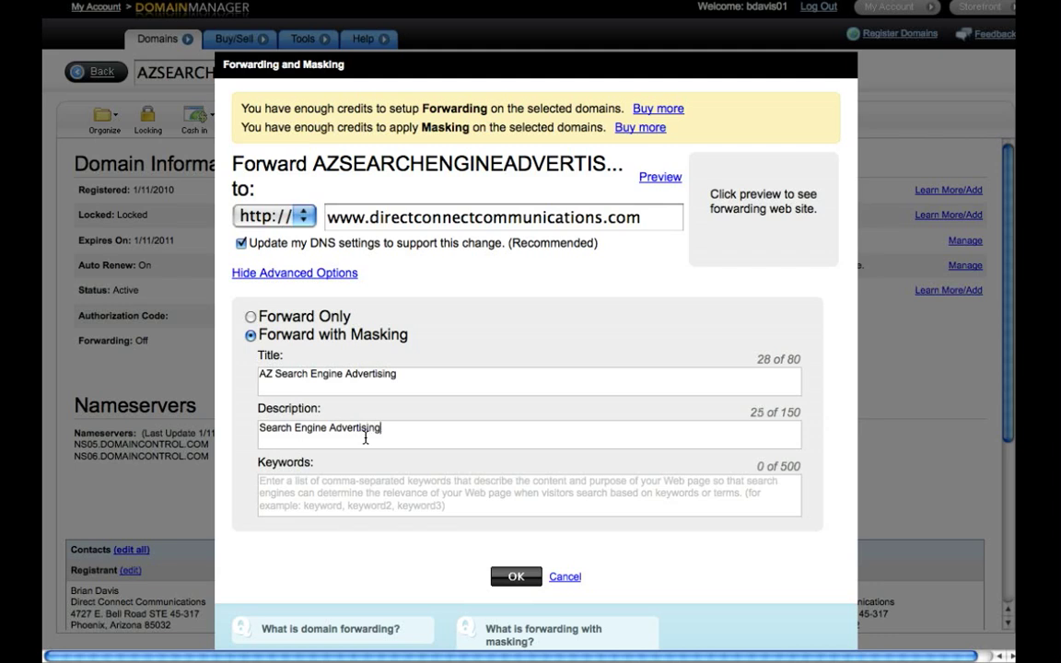
{"action": "type", "text": " Mark"}
{"action": "type", "text": "eting, "}
{"action": "type", "text": "Internet A"}
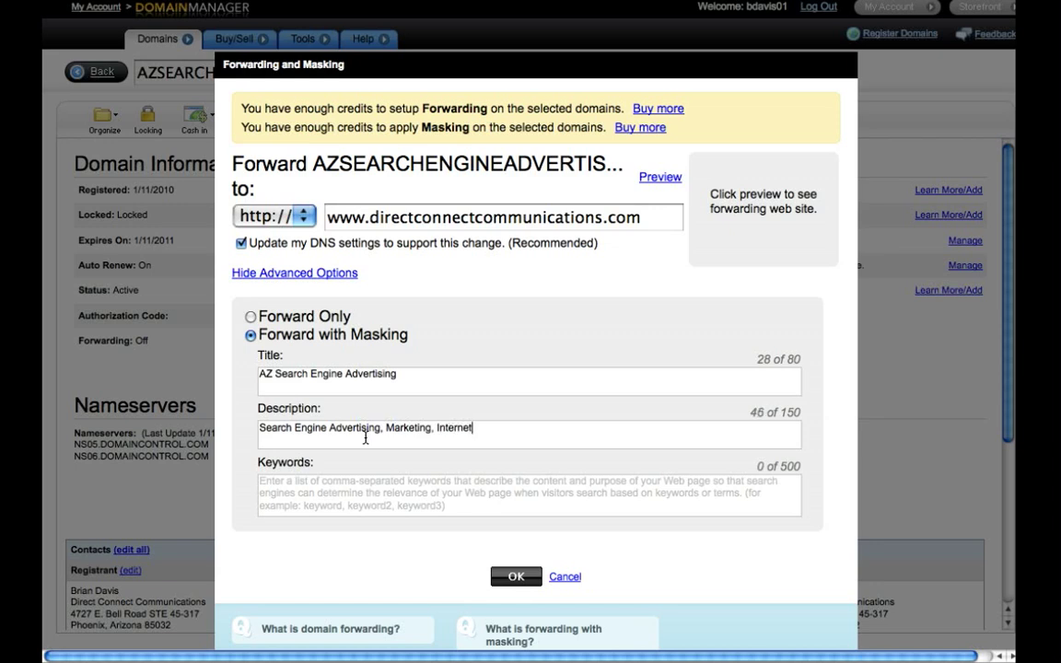
{"action": "type", "text": "dvertise"}
{"action": "type", "text": "rs in A"}
{"action": "type", "text": "rizona, "}
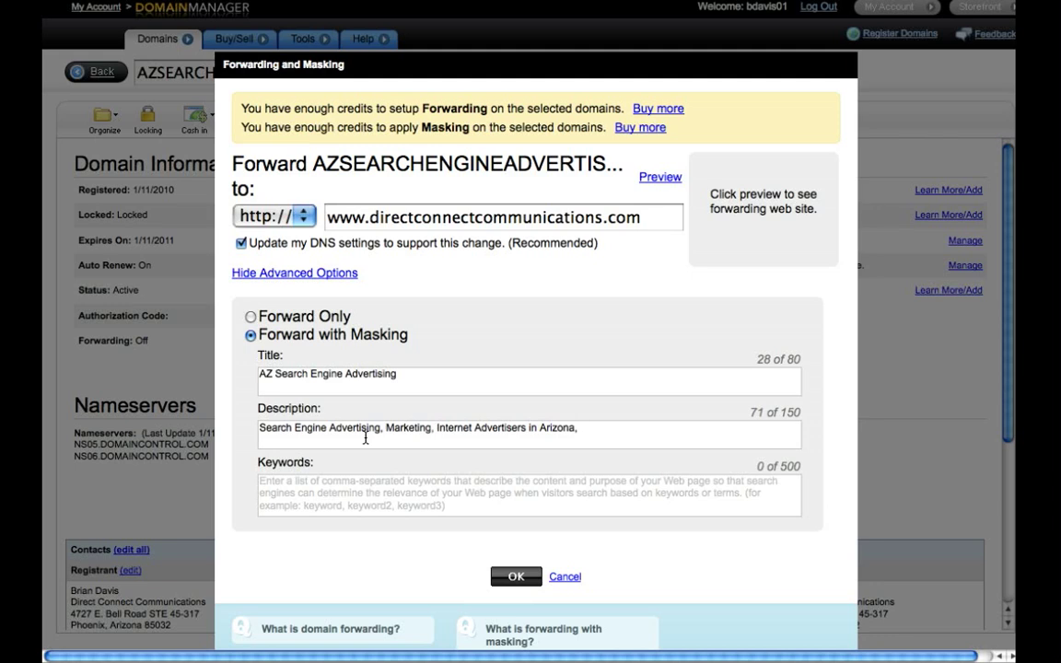
{"action": "type", "text": "Website ADver"}
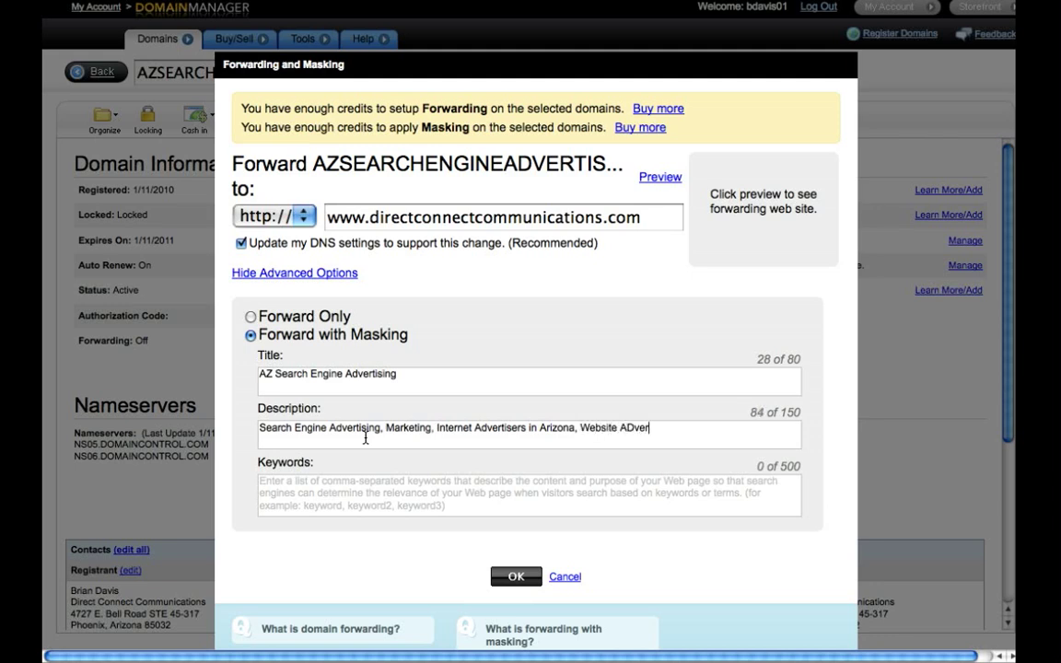
Finish the description with 'Website Advertising, SEO, SEM', fixing the capitalisation
{"action": "key", "text": "BackSpace"}
{"action": "key", "text": "BackSpace"}
{"action": "key", "text": "BackSpace"}
{"action": "key", "text": "BackSpace"}
{"action": "type", "text": "dvert"}
{"action": "type", "text": "ising"}
{"action": "type", "text": ", SEO"}
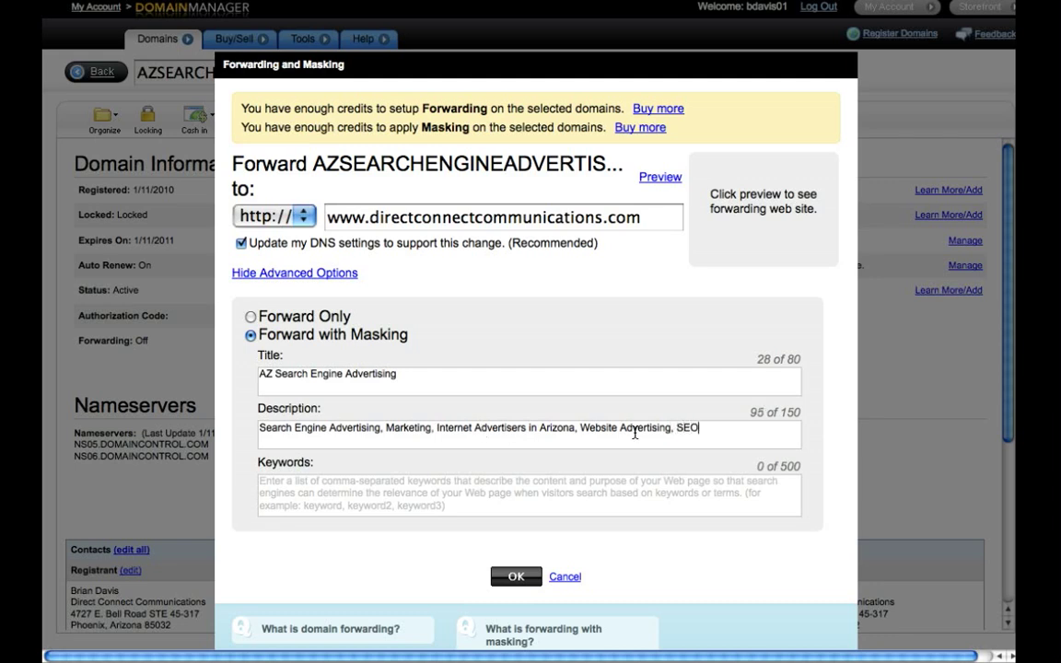
{"action": "type", "text": ", SEM"}
{"action": "double_click", "coordinate": [642, 428]}
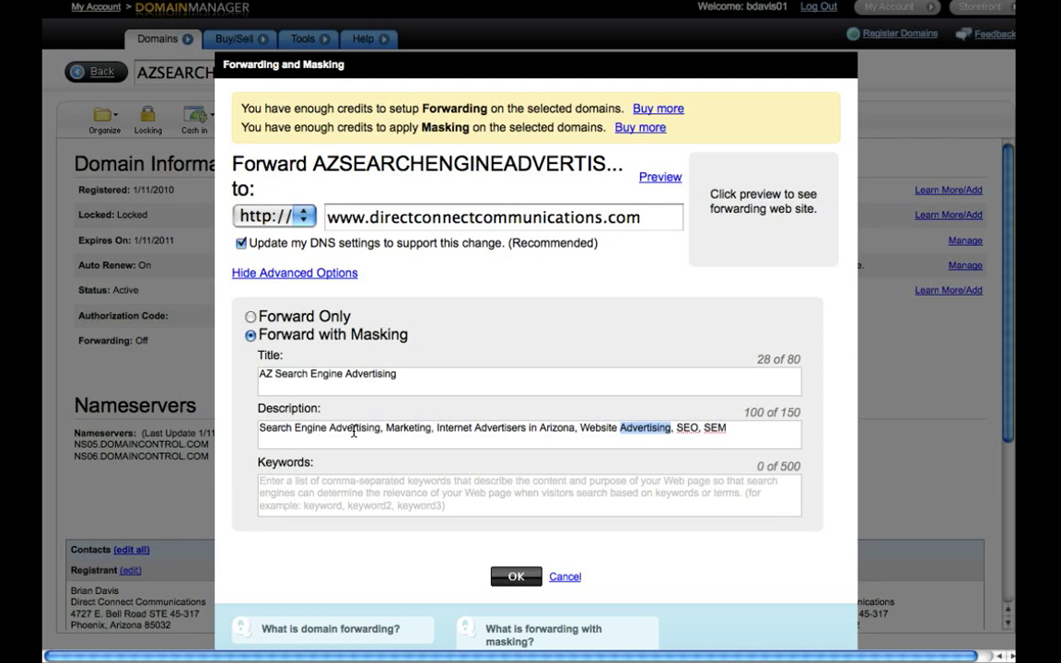
{"action": "left_click", "coordinate": [353, 429]}
{"action": "left_click", "coordinate": [340, 494]}
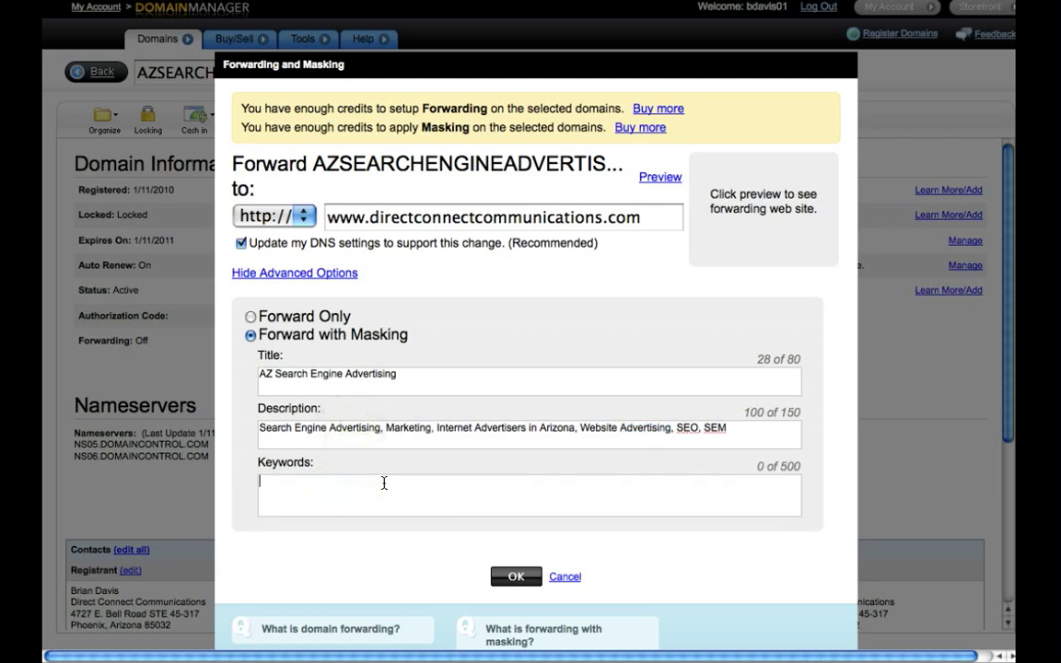
Copy the whole description text into the Keywords field
{"action": "left_click_drag", "start_coordinate": [753, 427], "coordinate": [244, 414]}
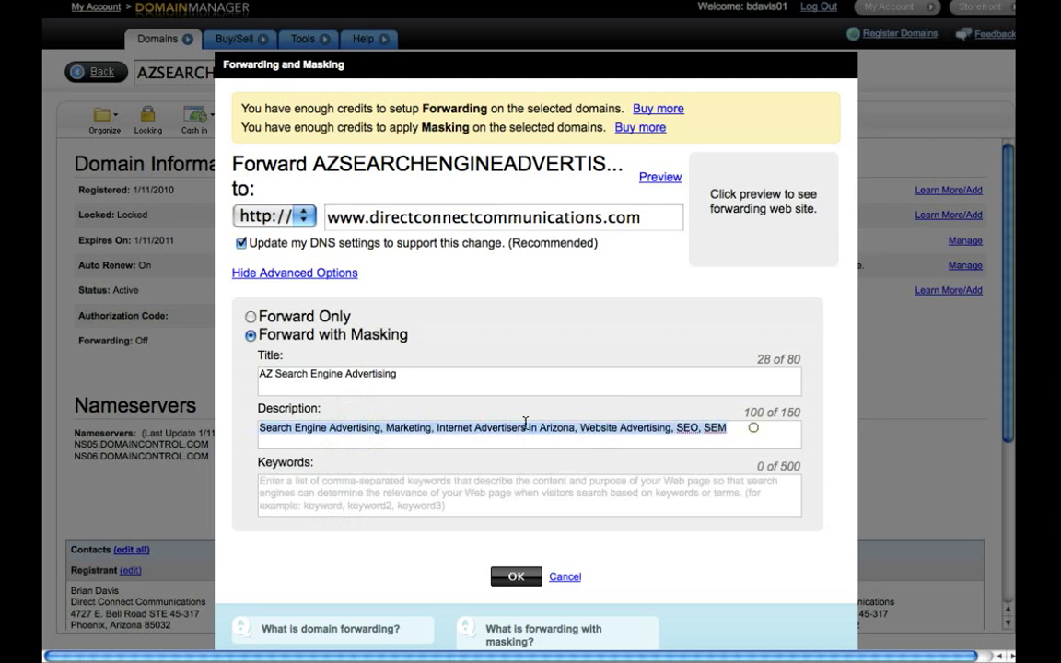
{"action": "key", "text": "ctrl+c"}
{"action": "left_click", "coordinate": [337, 492]}
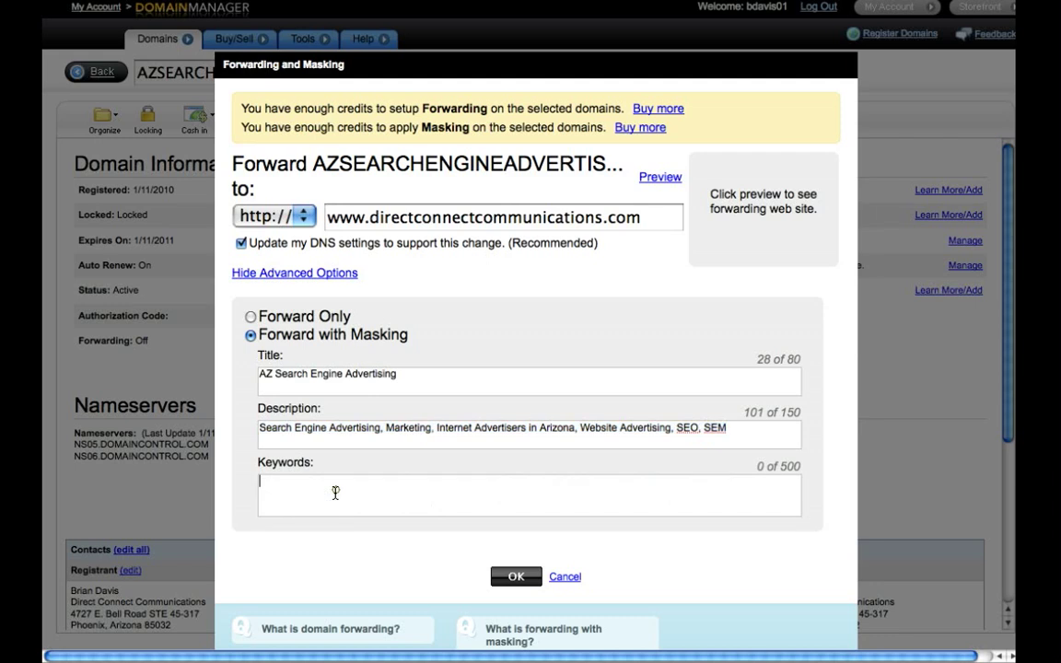
{"action": "key", "text": "ctrl+v"}
Edit the keywords to 'Search Engine Advertisers, Internet Marketing, Internet Advertising'
{"action": "left_click_drag", "start_coordinate": [378, 481], "coordinate": [363, 481]}
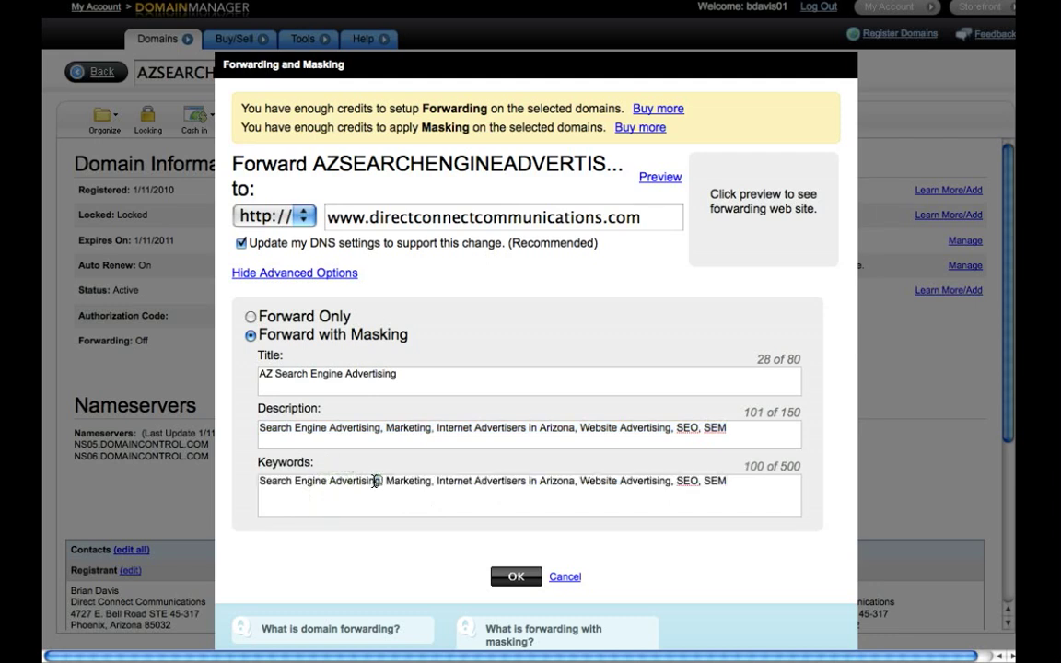
{"action": "key", "text": "BackSpace"}
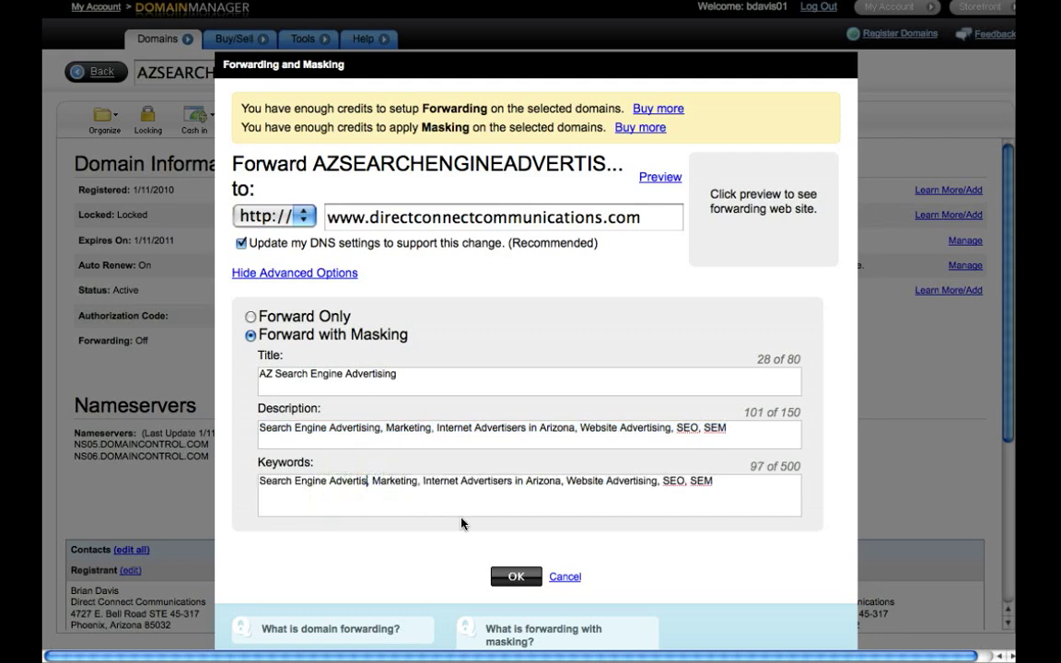
{"action": "type", "text": "er"}
{"action": "type", "text": "ser"}
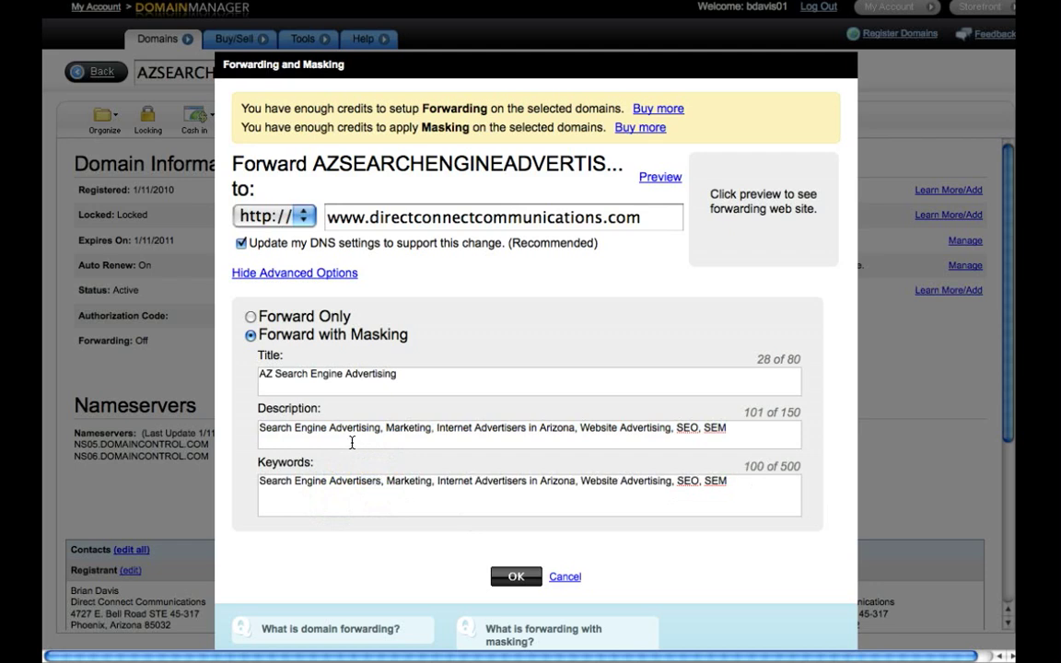
{"action": "left_click", "coordinate": [429, 480]}
{"action": "left_click", "coordinate": [388, 480]}
{"action": "type", "text": "Intern"}
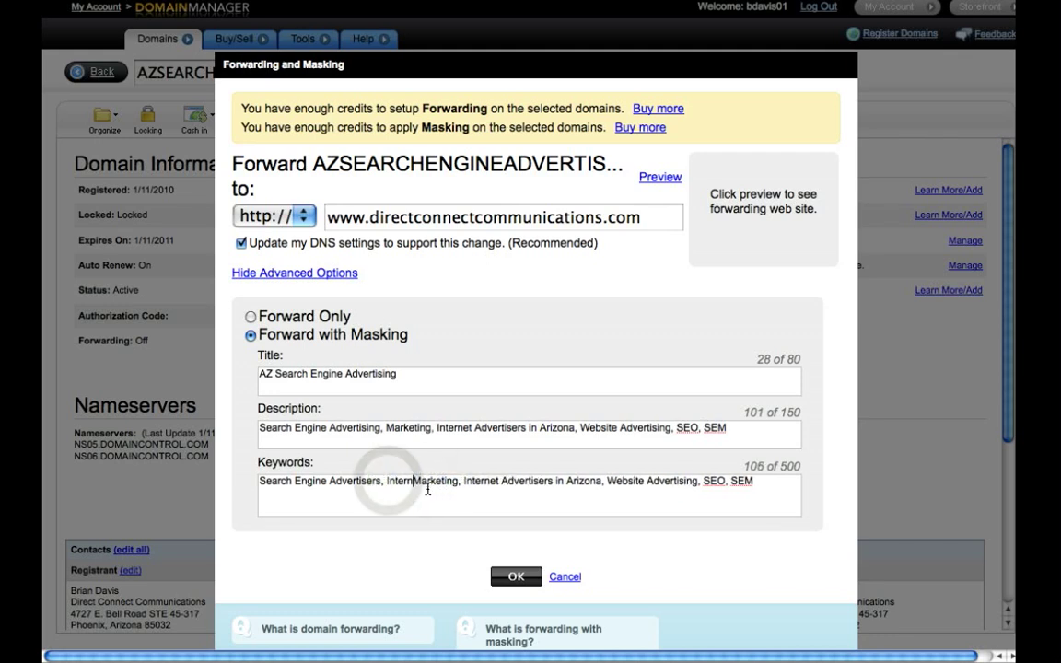
{"action": "type", "text": "et"}
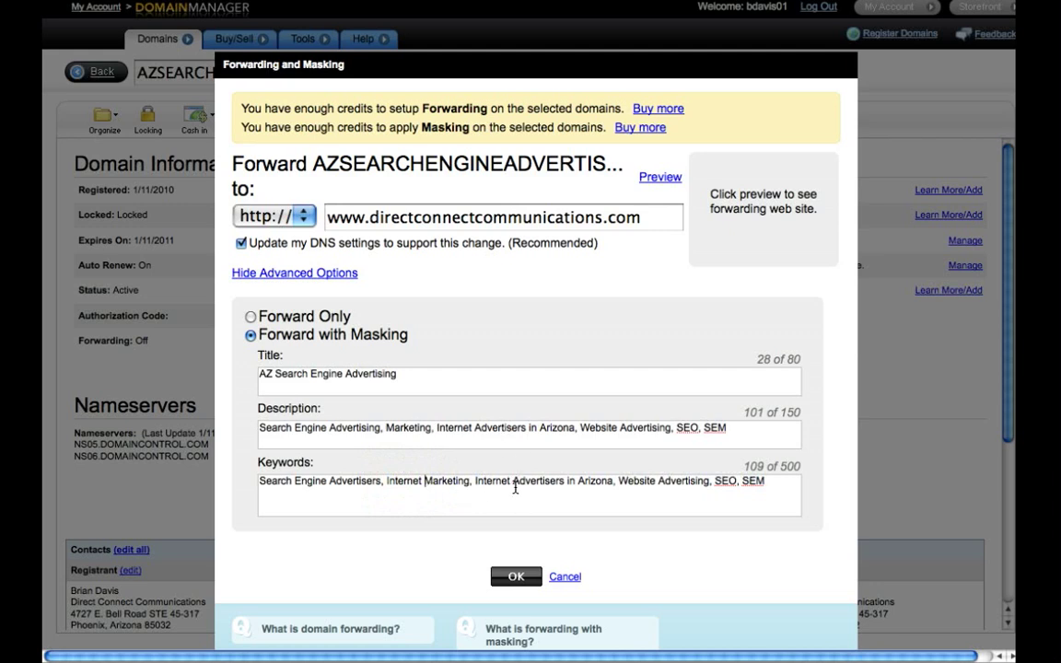
{"action": "left_click_drag", "start_coordinate": [513, 481], "coordinate": [561, 482]}
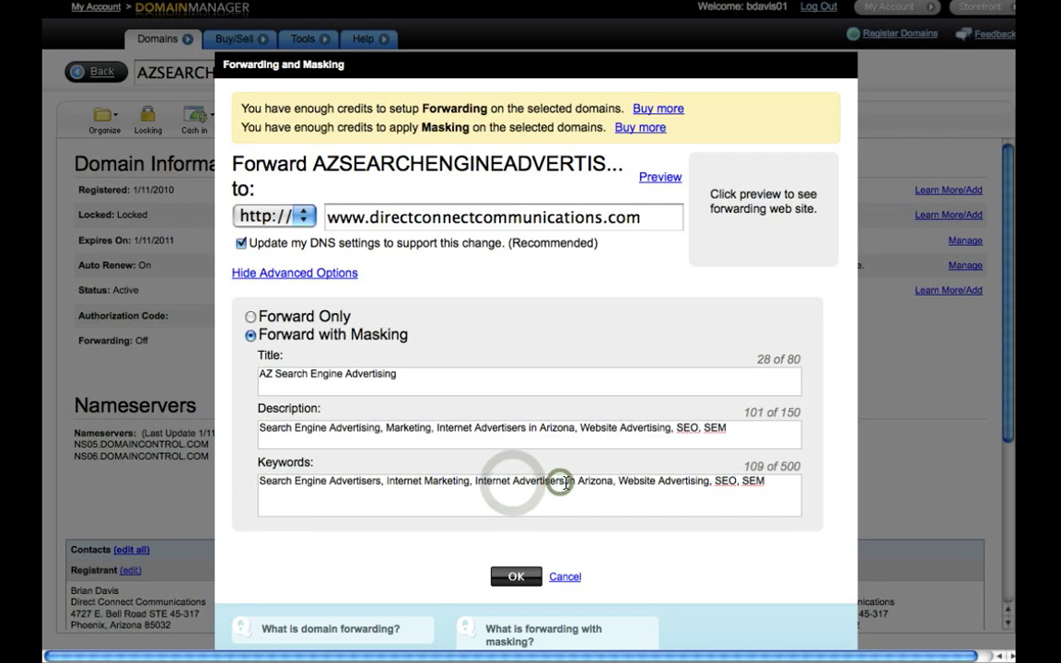
{"action": "left_click_drag", "start_coordinate": [561, 481], "coordinate": [532, 482]}
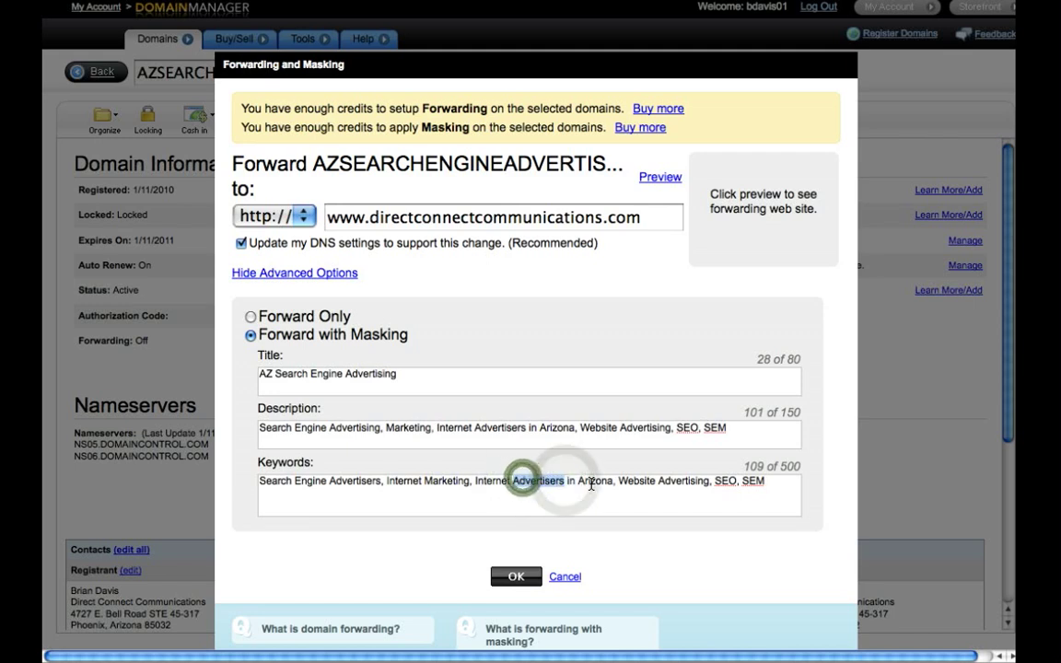
{"action": "key", "text": "BackSpace"}
{"action": "type", "text": "ertising"}
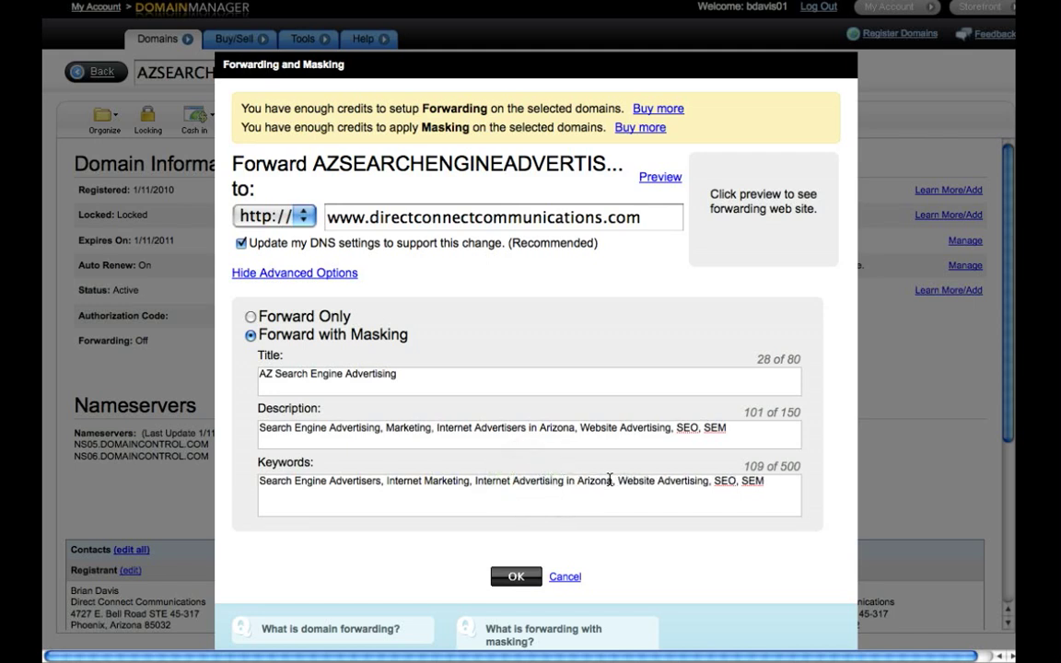
Replace the remaining keywords with 'Arizona Web Development, Phoenix SEO'
{"action": "left_click_drag", "start_coordinate": [565, 482], "coordinate": [613, 482]}
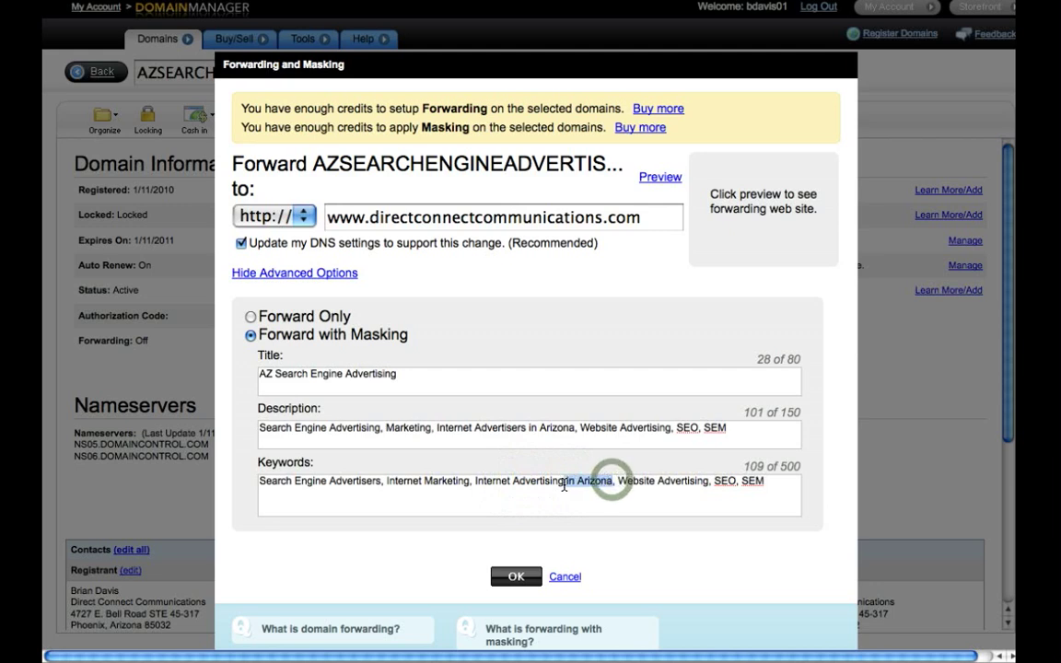
{"action": "key", "text": "BackSpace"}
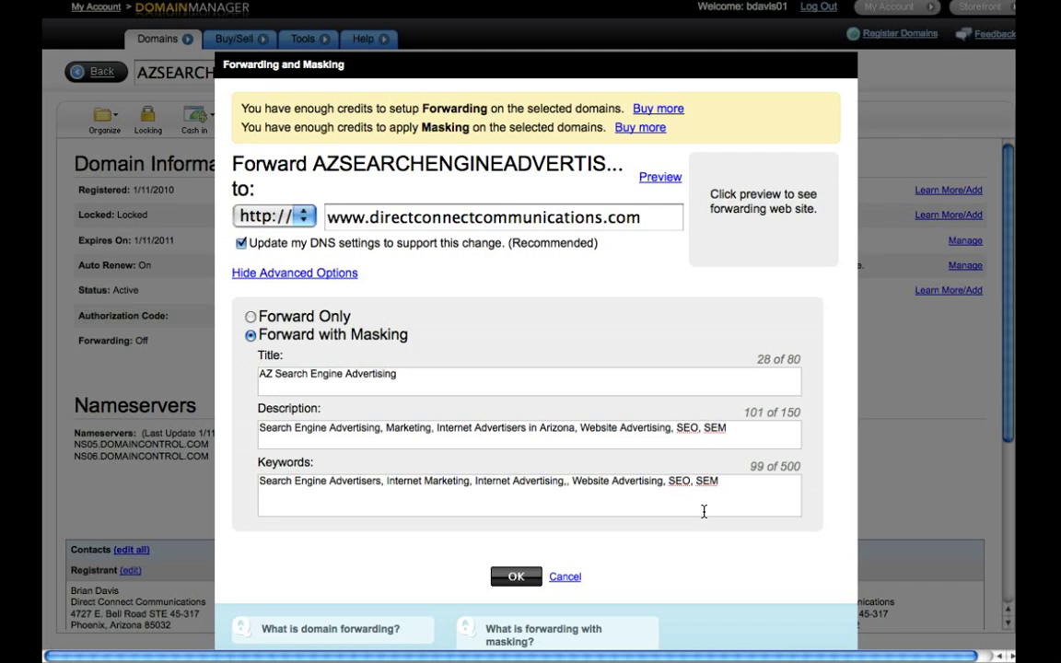
{"action": "type", "text": ", Arizona"}
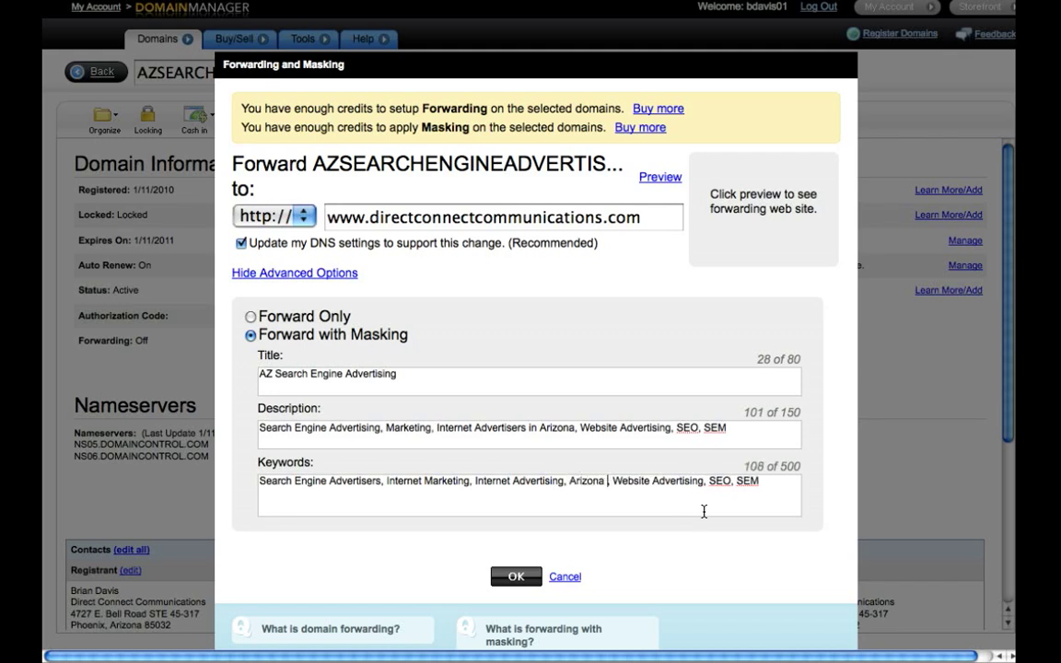
{"action": "type", "text": " 2"}
{"action": "key", "text": "BackSpace"}
{"action": "type", "text": "Web Dev"}
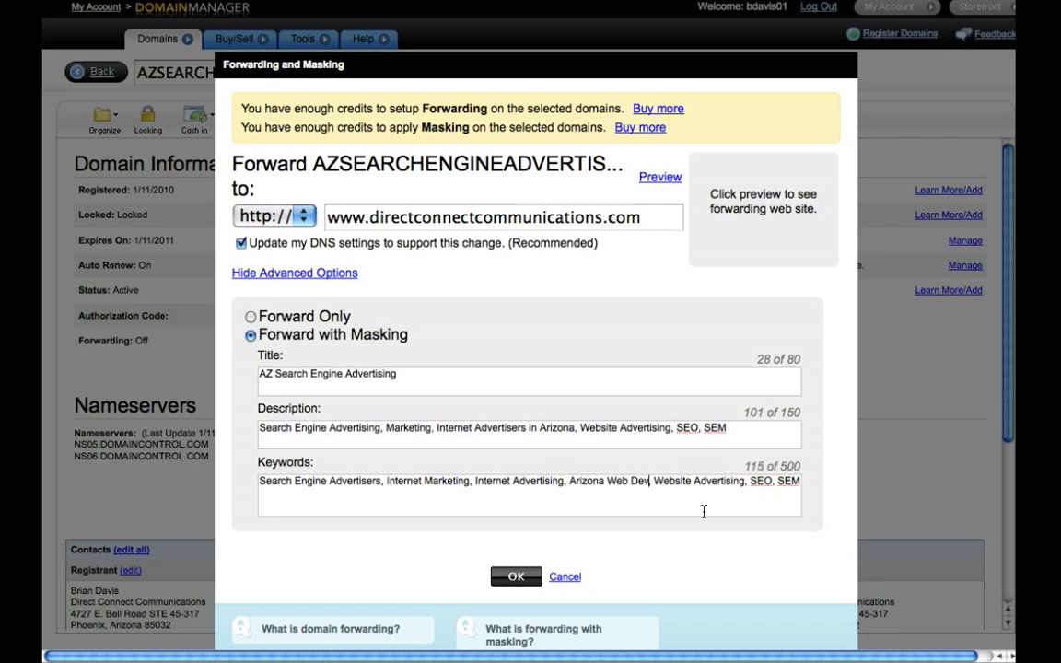
{"action": "type", "text": "elopment"}
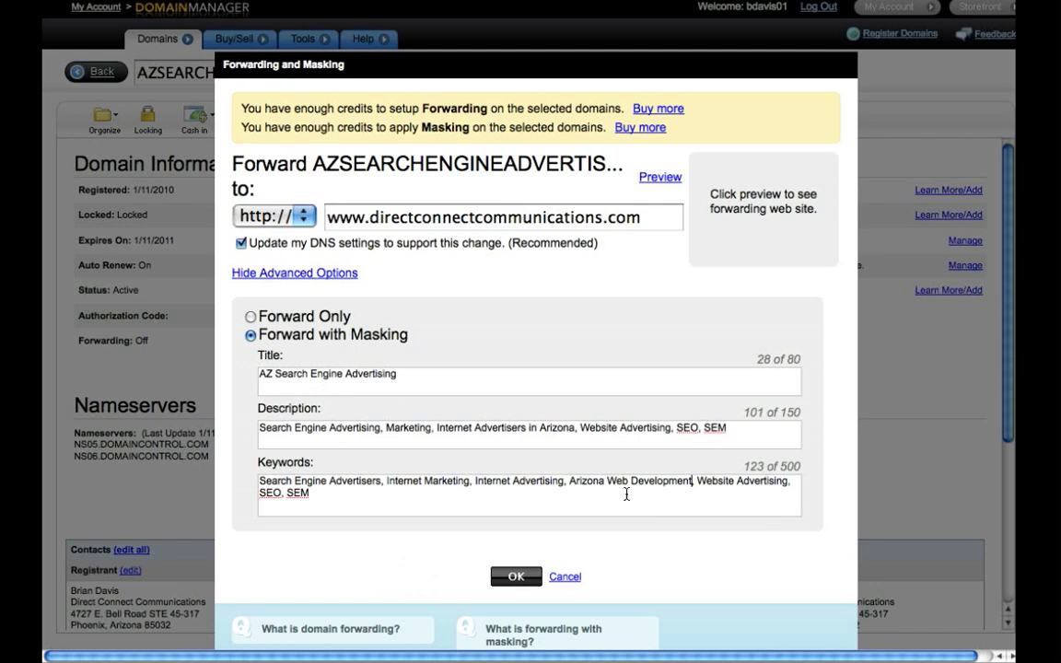
{"action": "left_click_drag", "start_coordinate": [310, 493], "coordinate": [693, 484]}
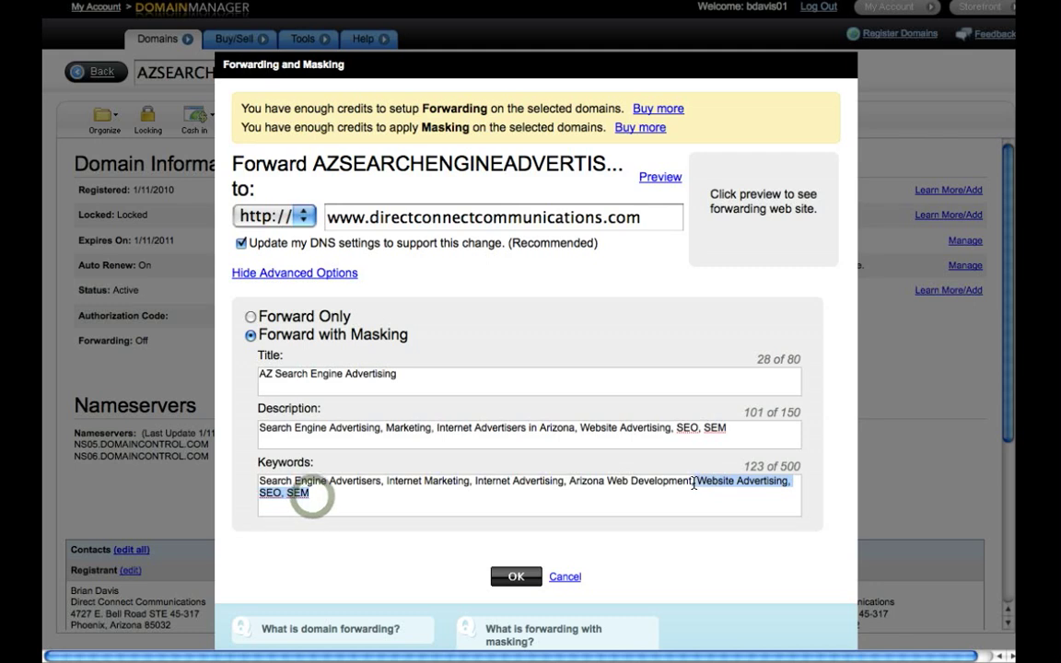
{"action": "type", "text": "Phoenix"}
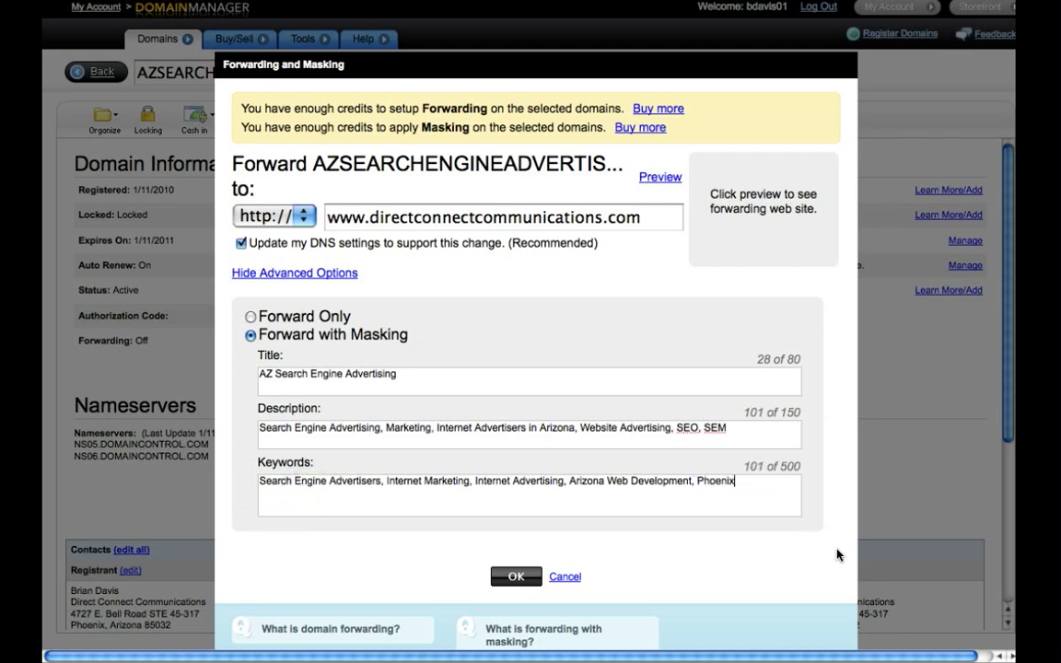
{"action": "type", "text": " SEO"}
Submit the masked forwarding settings, dismiss the confirmation, and reopen the domain's Forwarding settings
{"action": "left_click", "coordinate": [514, 578]}
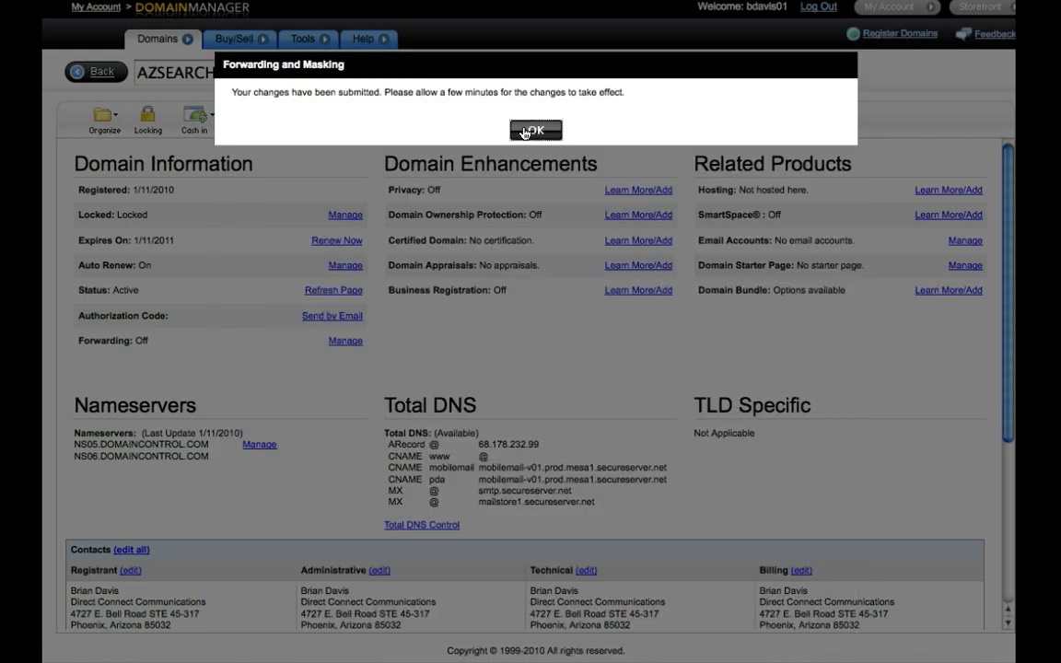
{"action": "left_click", "coordinate": [524, 133]}
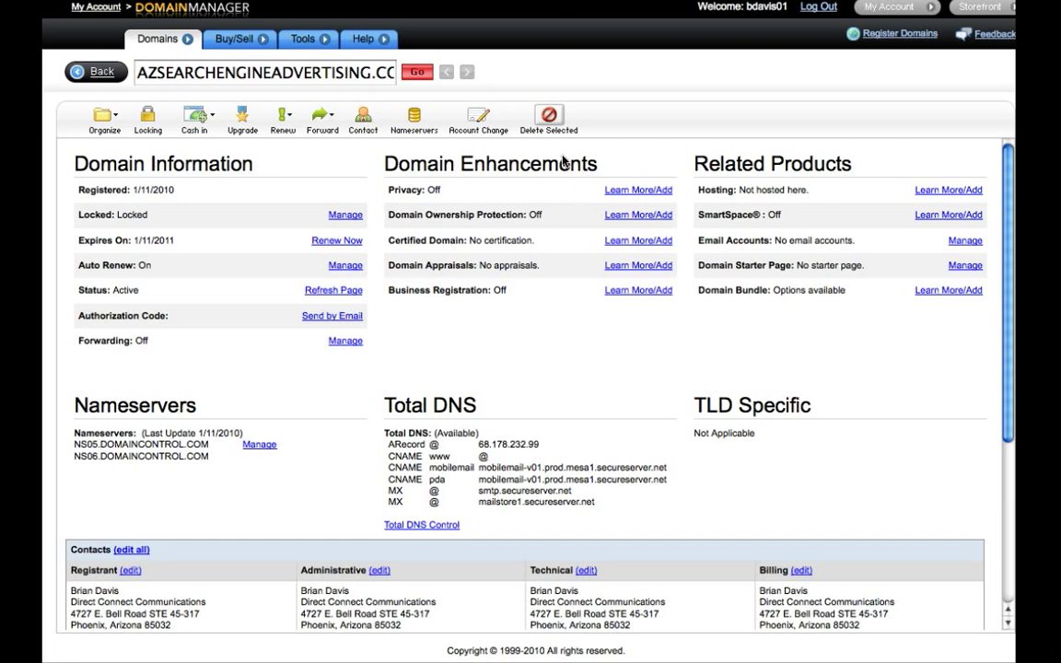
{"action": "left_click", "coordinate": [345, 341]}
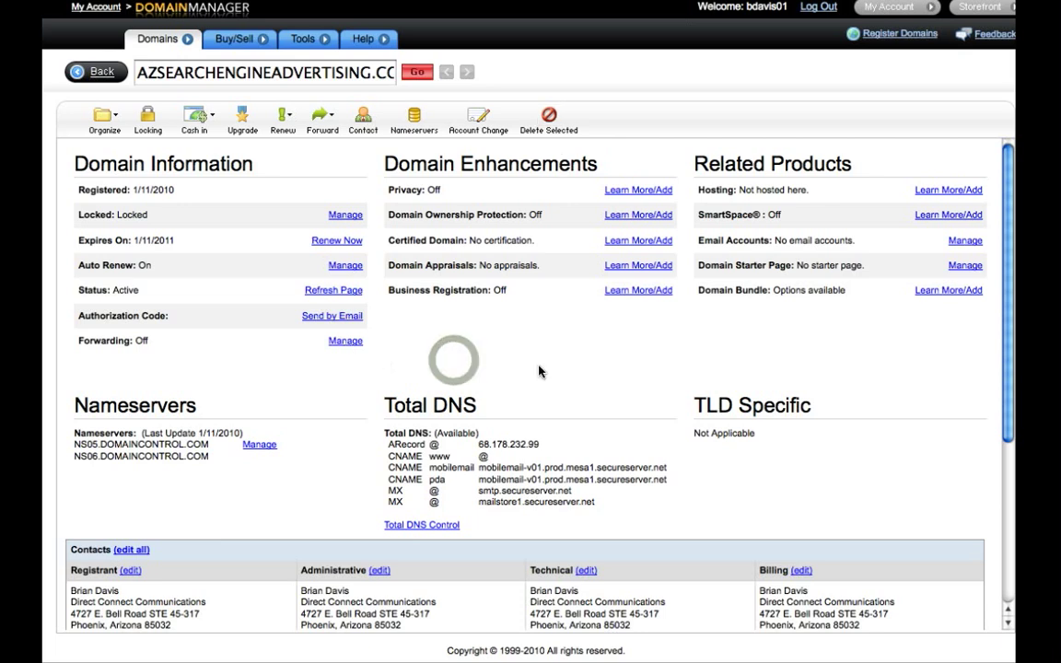